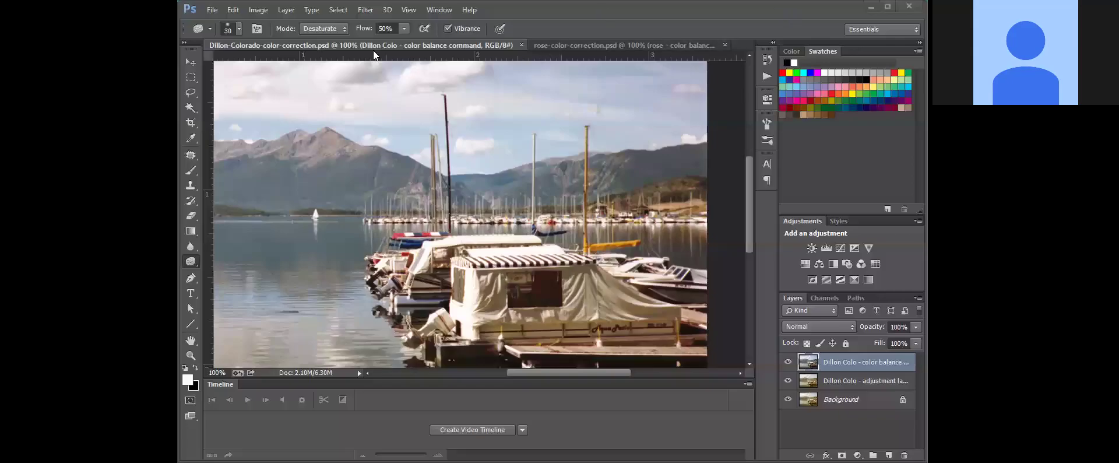
# Step: Switch to rose-color-correction.psd, hide the 'rose - color balance command' layer, and select the rose adjustment layer
pyautogui.click(572, 45)
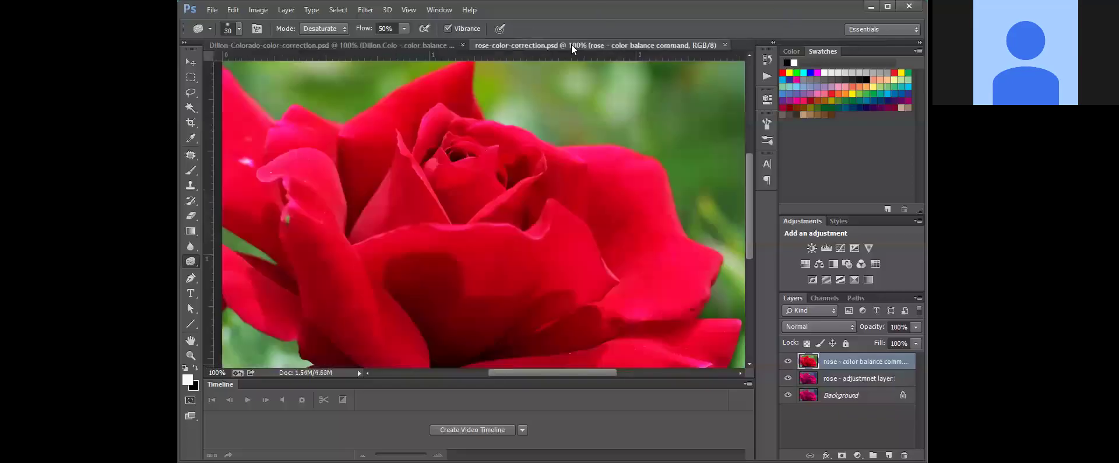
pyautogui.click(790, 363)
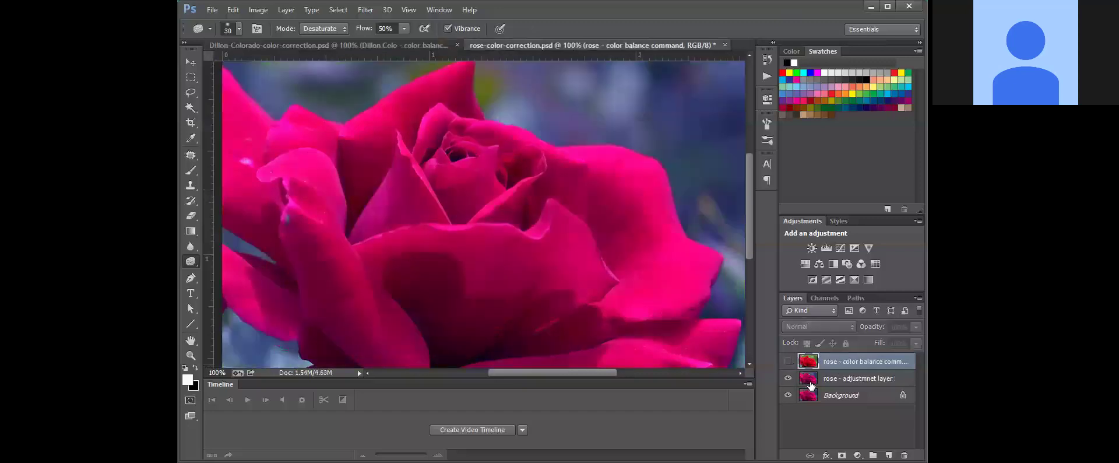
pyautogui.click(836, 380)
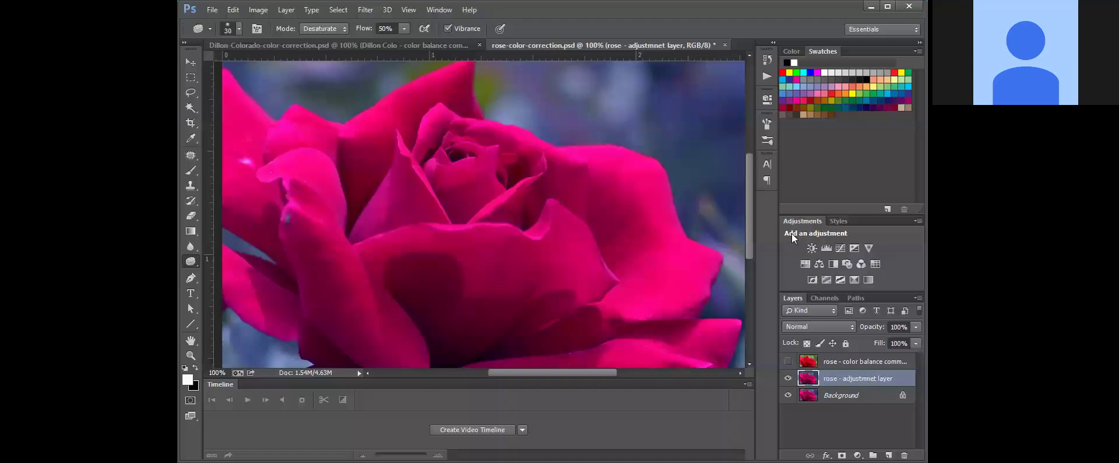
# Step: Add a Color Balance layer with midtones Cyan/Red +42, Magenta/Green +68, Yellow/Blue -78
pyautogui.click(820, 264)
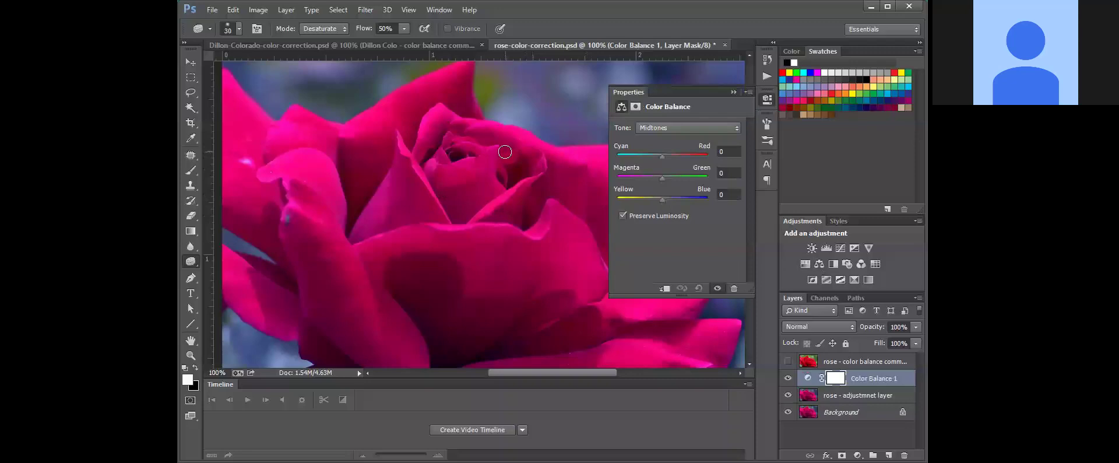
pyautogui.moveTo(660, 198); pyautogui.dragTo(630, 200)
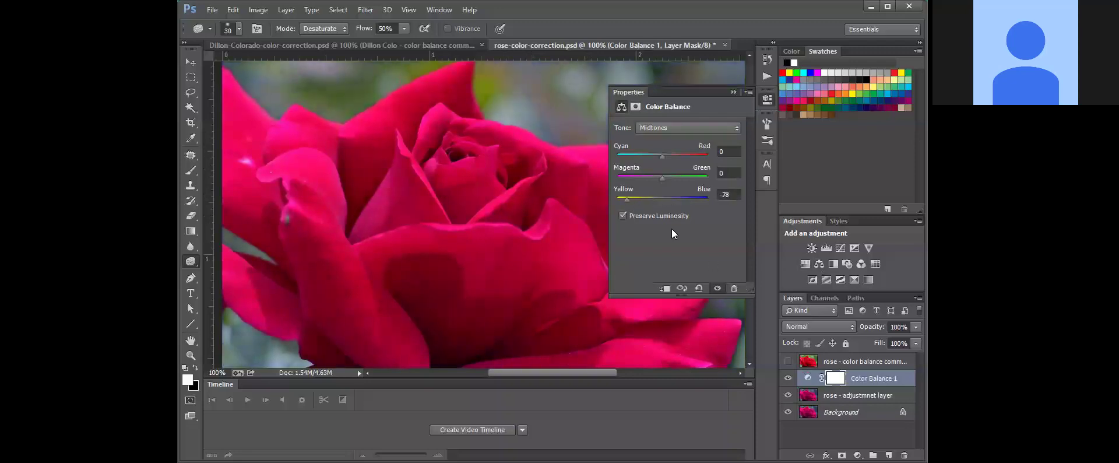
pyautogui.moveTo(662, 179); pyautogui.dragTo(687, 176)
pyautogui.moveTo(660, 155); pyautogui.dragTo(681, 156)
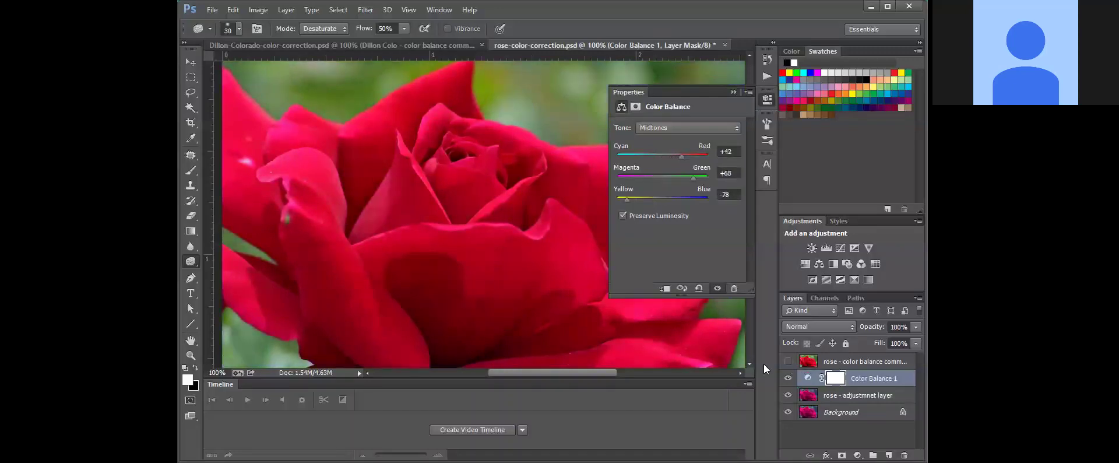
pyautogui.scroll(-3, 494, 300)
pyautogui.scroll(4, 494, 301)
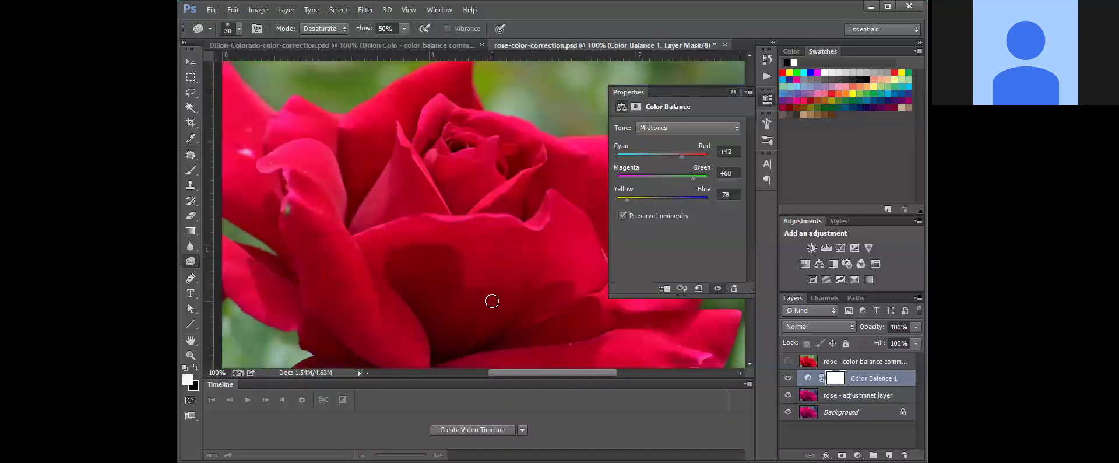
pyautogui.scroll(-1, 494, 285)
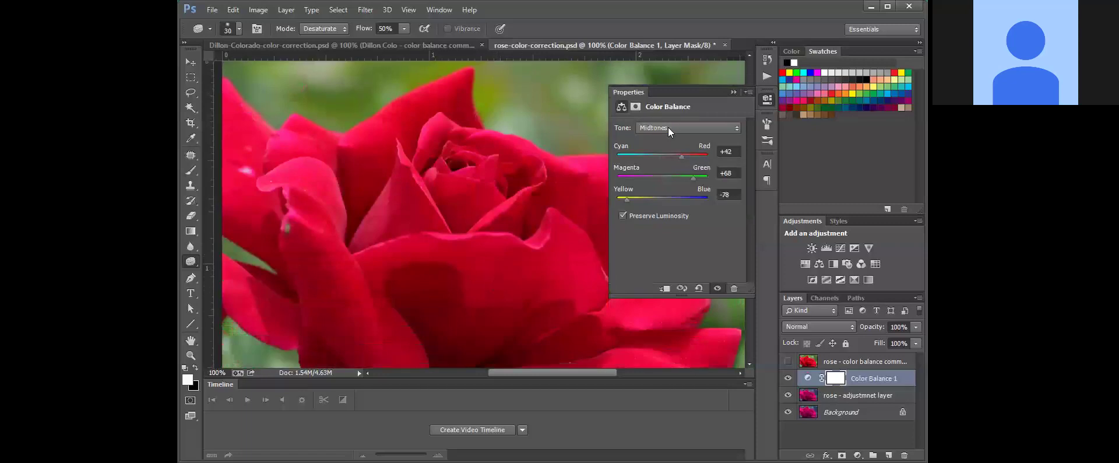
pyautogui.scroll(-5, 409, 285)
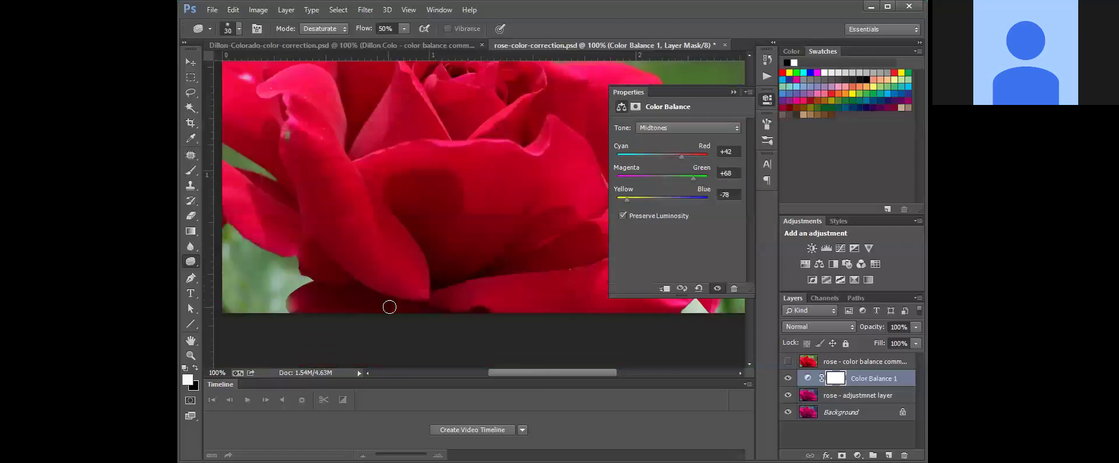
pyautogui.scroll(6, 417, 315)
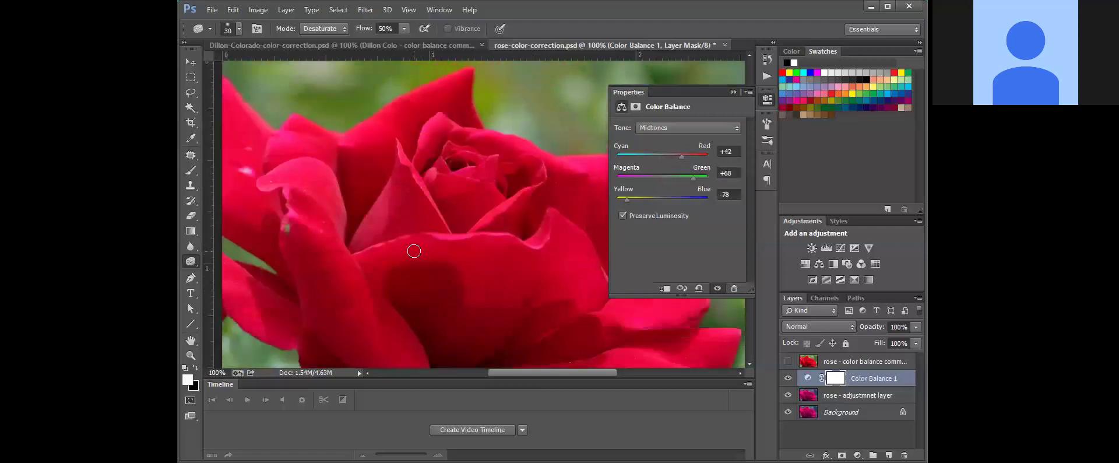
pyautogui.scroll(-6, 414, 251)
pyautogui.scroll(6, 413, 251)
# Step: Set the Color Balance shadows to +17, +21, -33
pyautogui.click(731, 128)
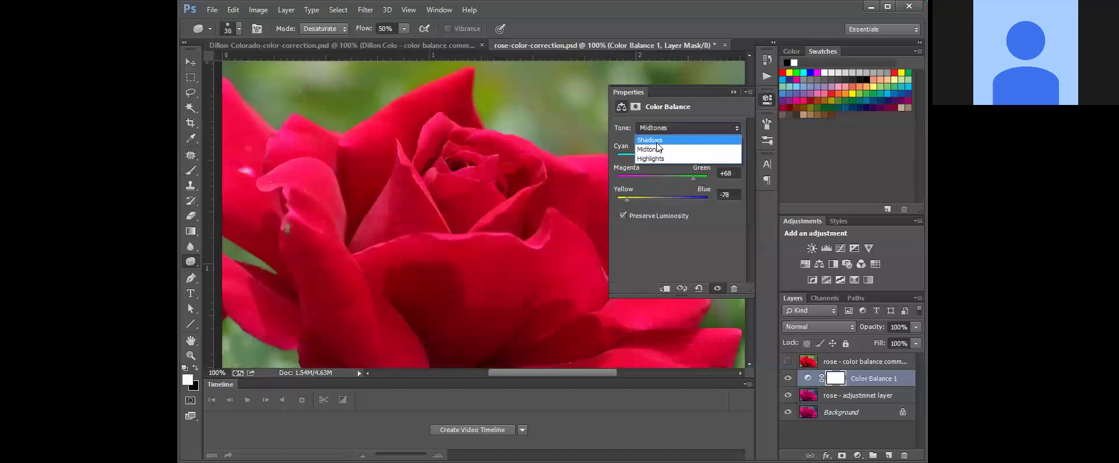
pyautogui.click(657, 141)
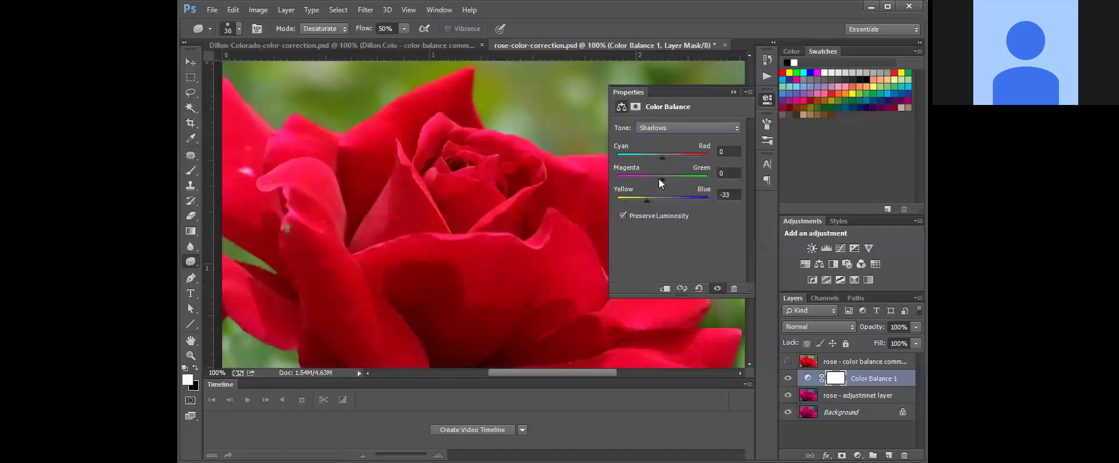
pyautogui.moveTo(662, 176); pyautogui.dragTo(676, 183)
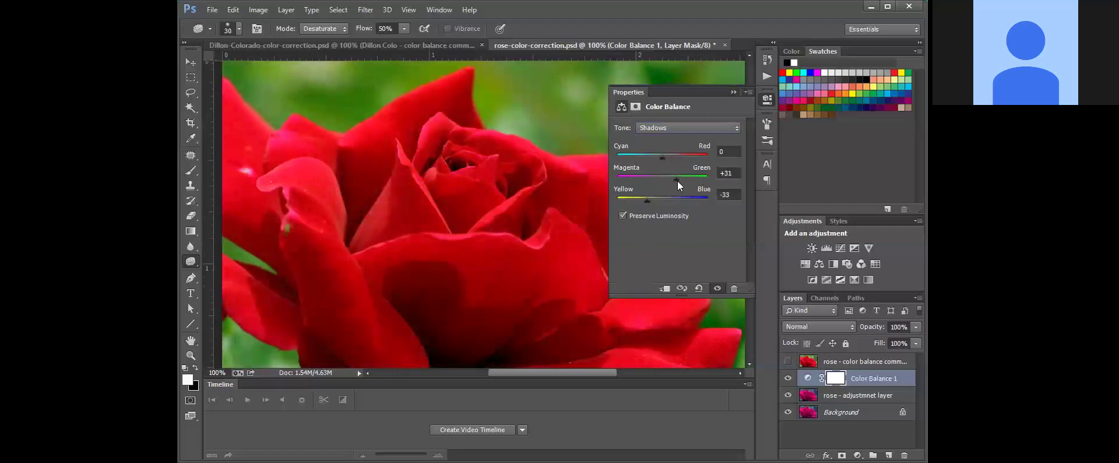
pyautogui.moveTo(677, 180); pyautogui.dragTo(669, 156)
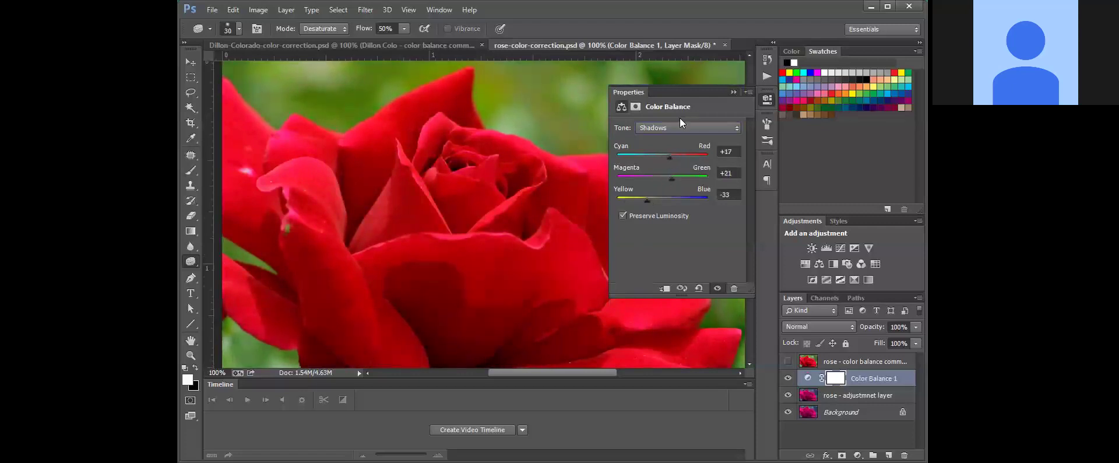
# Step: Set the Color Balance highlights to +12, +8, -9
pyautogui.click(677, 127)
pyautogui.click(662, 155)
pyautogui.moveTo(662, 200); pyautogui.dragTo(665, 180)
pyautogui.click(663, 156)
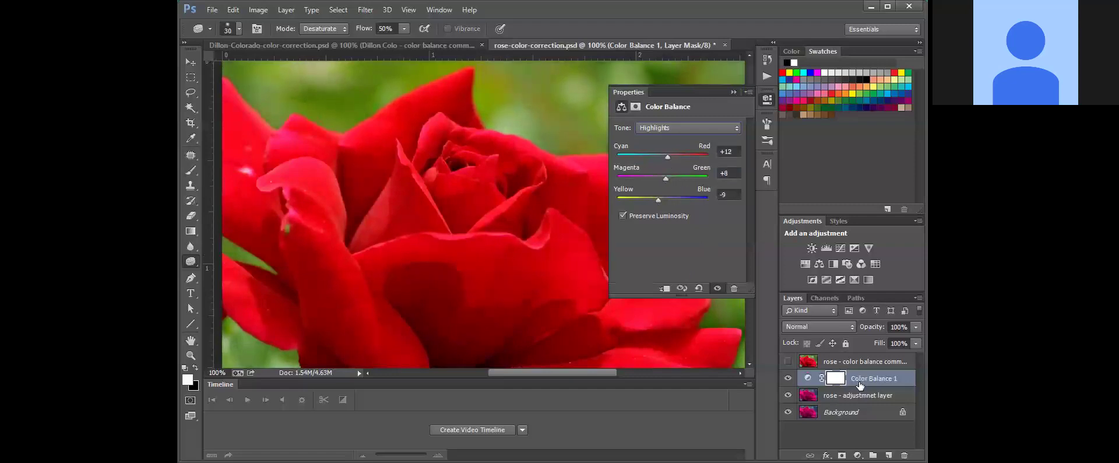
# Step: Toggle Color Balance 1 off and on to compare the rose, keeping opacity at 100%
pyautogui.click(732, 91)
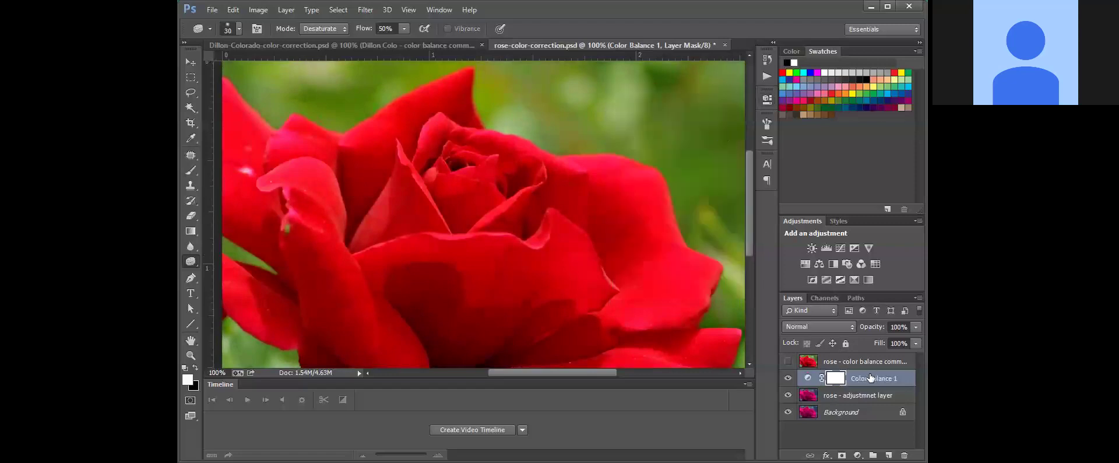
pyautogui.click(787, 378)
pyautogui.click(787, 378)
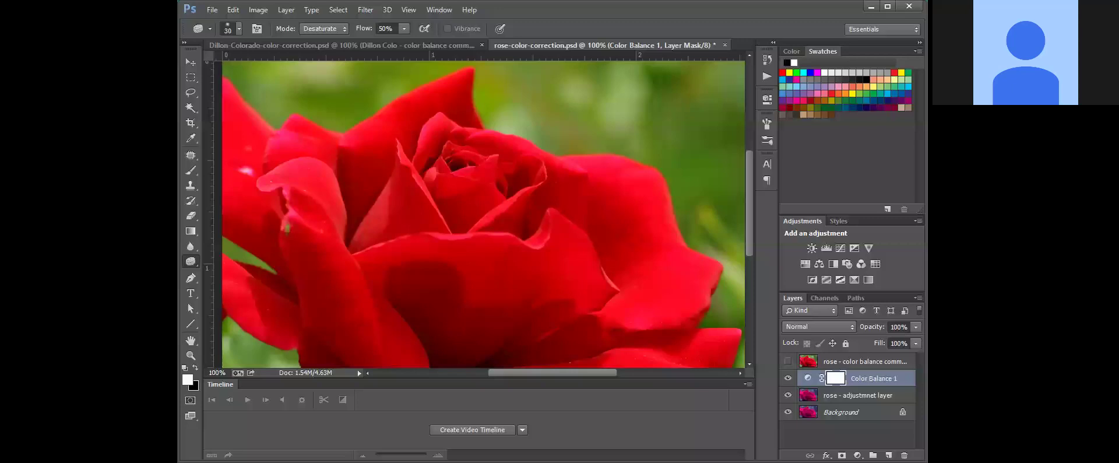
pyautogui.click(915, 326)
pyautogui.moveTo(914, 340)
pyautogui.mouseDown()
pyautogui.moveTo(885, 339)
pyautogui.moveTo(916, 340)
pyautogui.mouseUp()
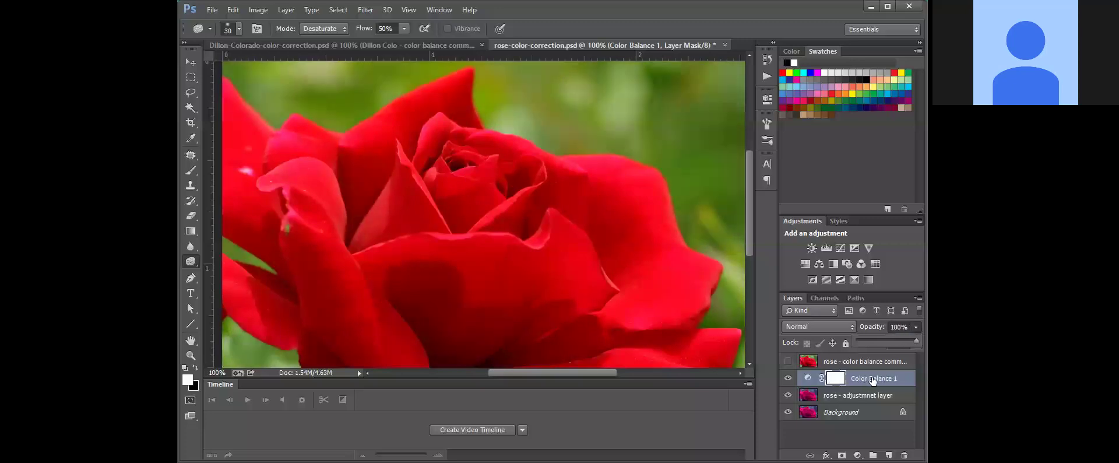
# Step: Reopen Color Balance 1's settings to check the +42, +68, -78 midtones, then close them
pyautogui.doubleClick(807, 379)
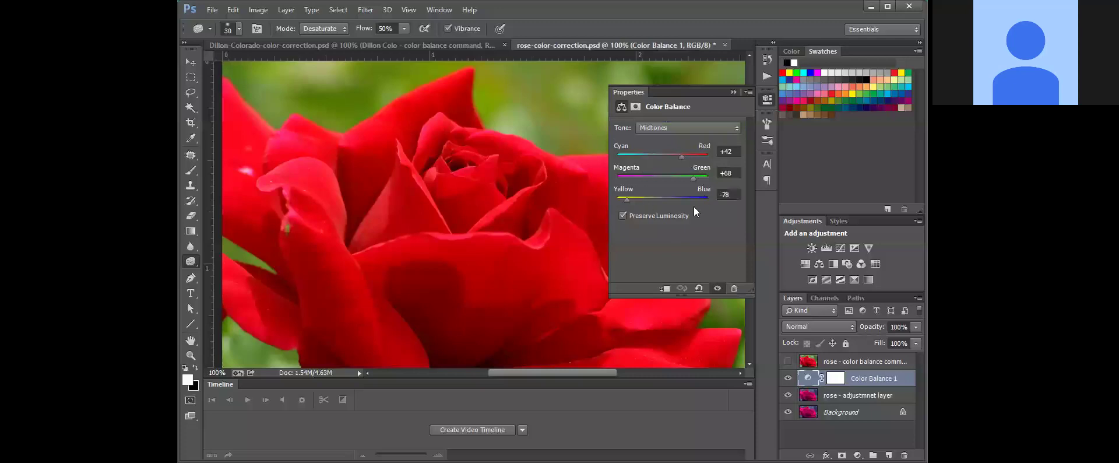
pyautogui.click(734, 91)
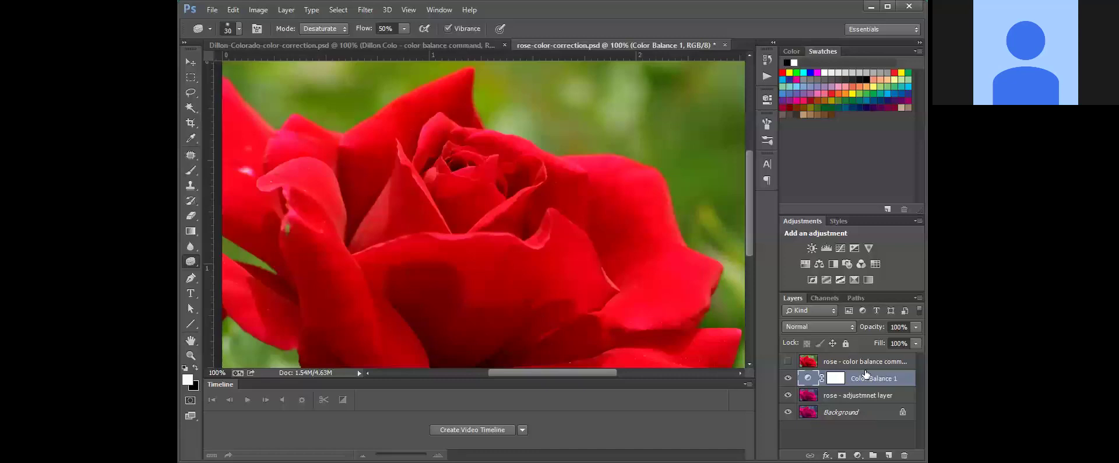
# Step: Add a Vibrance layer set to Vibrance +7 and Saturation +3
pyautogui.click(868, 247)
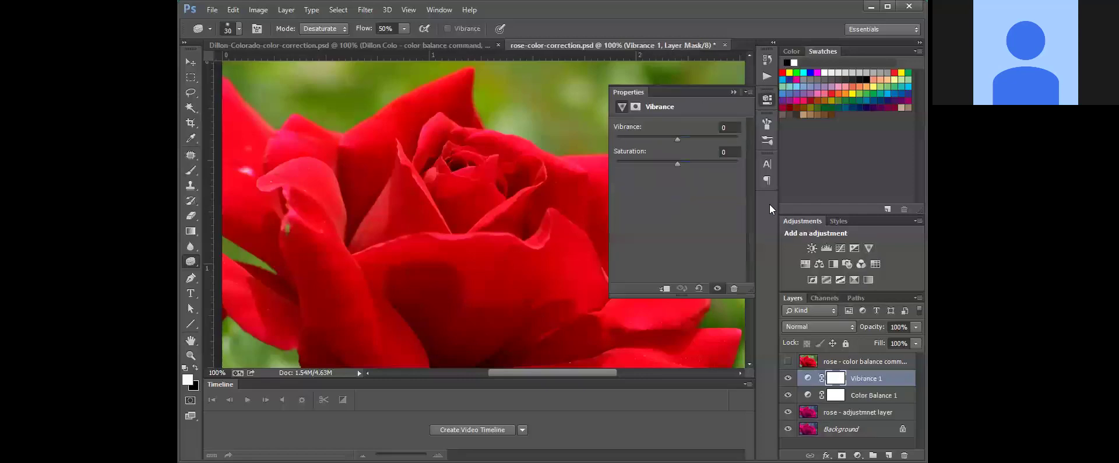
pyautogui.moveTo(678, 137); pyautogui.dragTo(686, 136)
pyautogui.moveTo(680, 163); pyautogui.dragTo(684, 162)
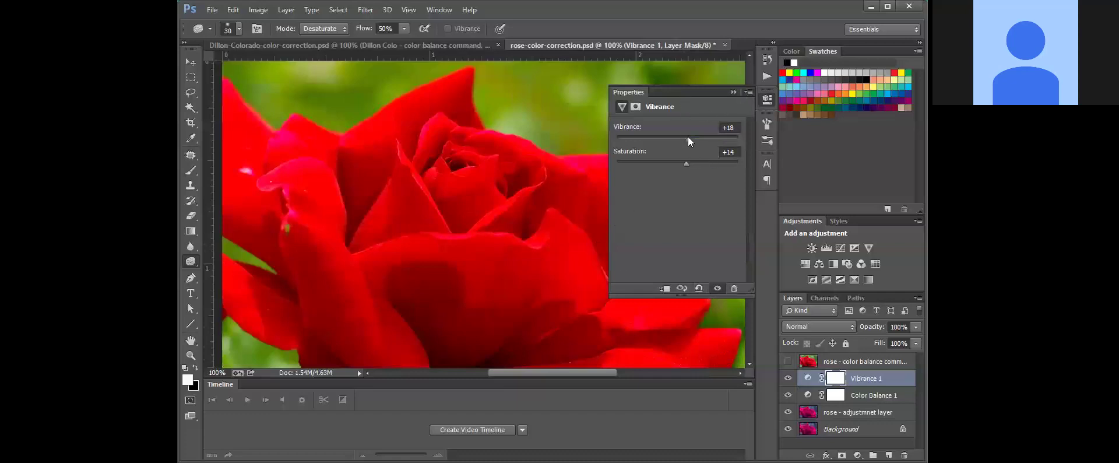
pyautogui.moveTo(683, 161); pyautogui.dragTo(681, 138)
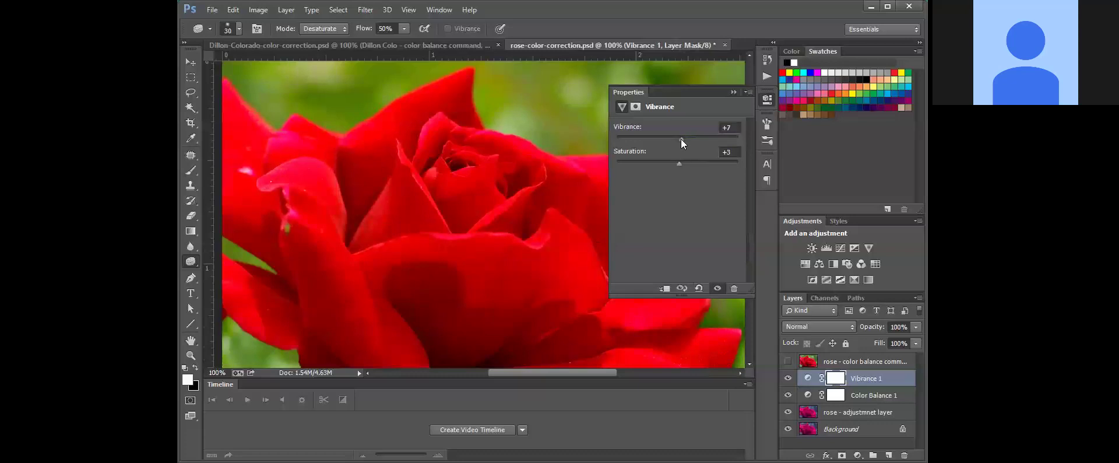
# Step: Compare the rose with Vibrance 1 toggled off and on, then save rose-color-correction.psd
pyautogui.click(732, 92)
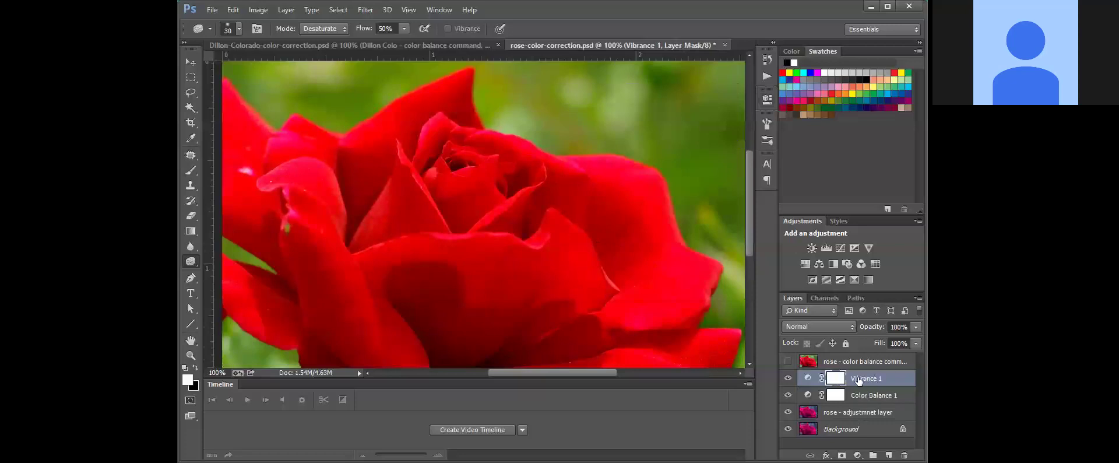
pyautogui.moveTo(752, 251); pyautogui.dragTo(751, 278)
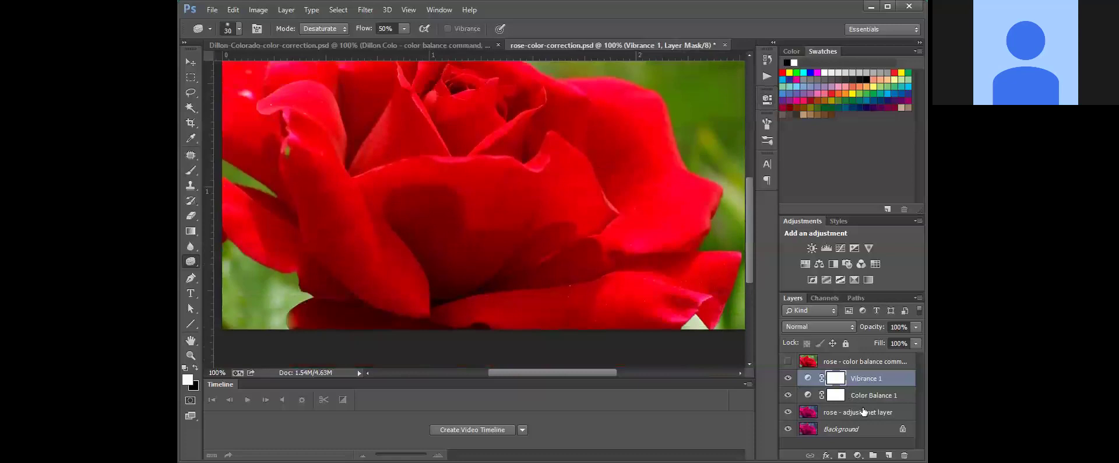
pyautogui.click(787, 378)
pyautogui.click(787, 378)
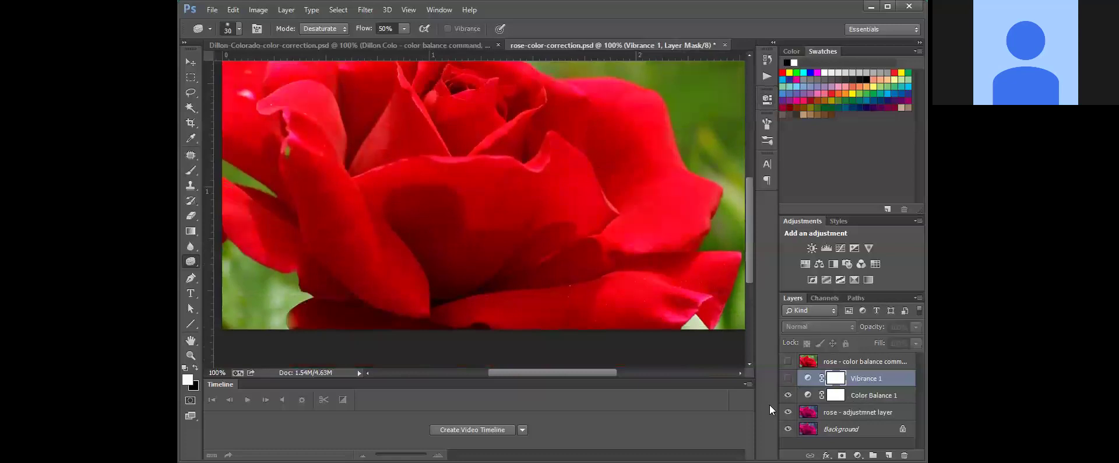
pyautogui.click(787, 378)
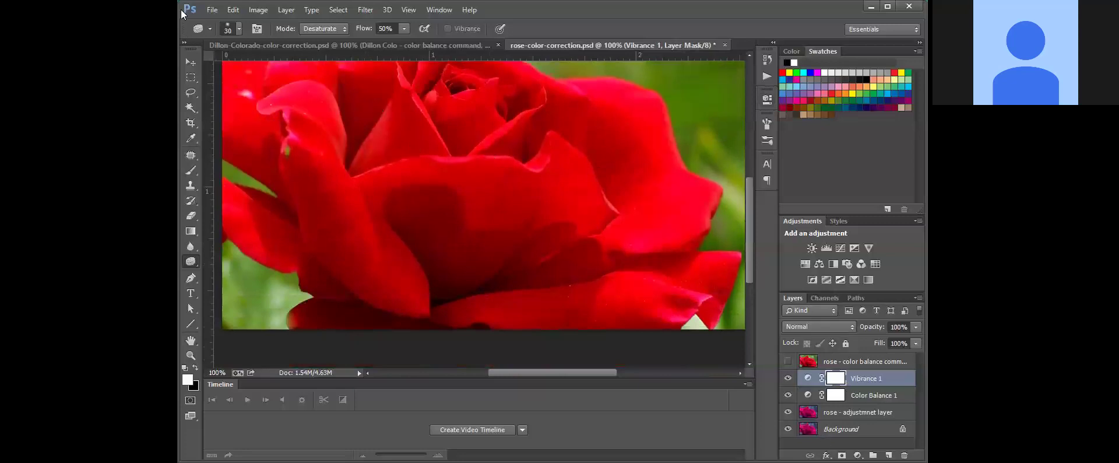
pyautogui.click(210, 11)
pyautogui.click(244, 137)
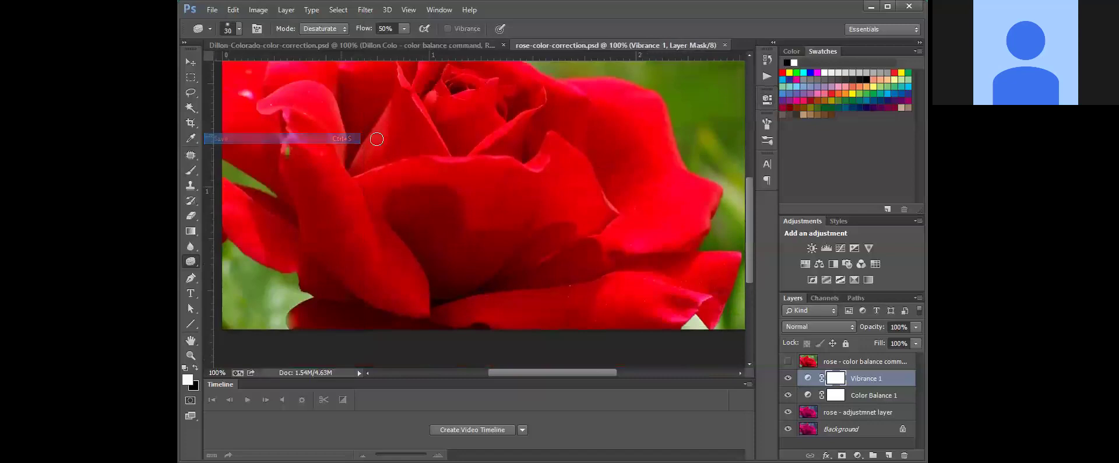
# Step: Switch to Dillon Colorado-color-correction.psd, hide its color balance command layer, and select the adjustment layer
pyautogui.click(386, 45)
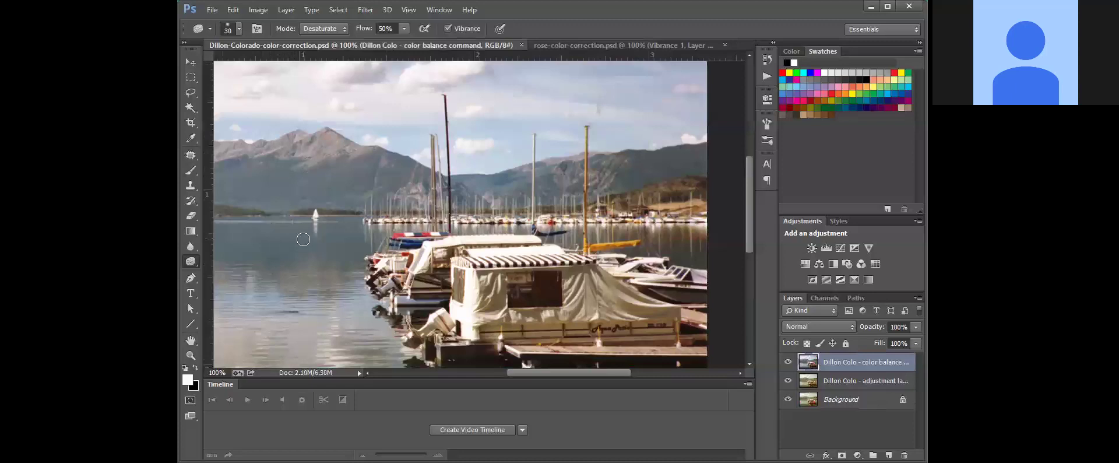
pyautogui.click(788, 363)
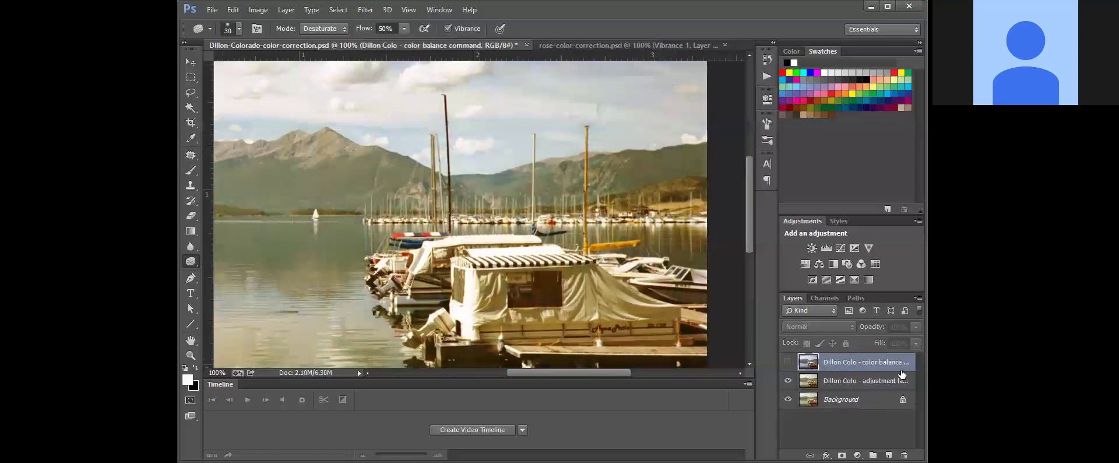
pyautogui.click(839, 382)
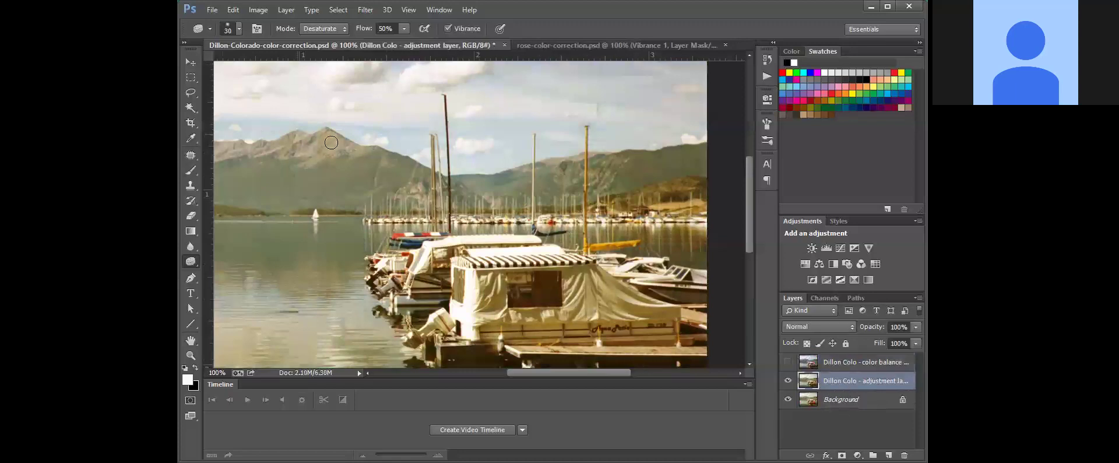
# Step: Add a Color Balance layer with marina midtones Cyan/Red -28, Magenta/Green -15, Yellow/Blue +54
pyautogui.click(819, 264)
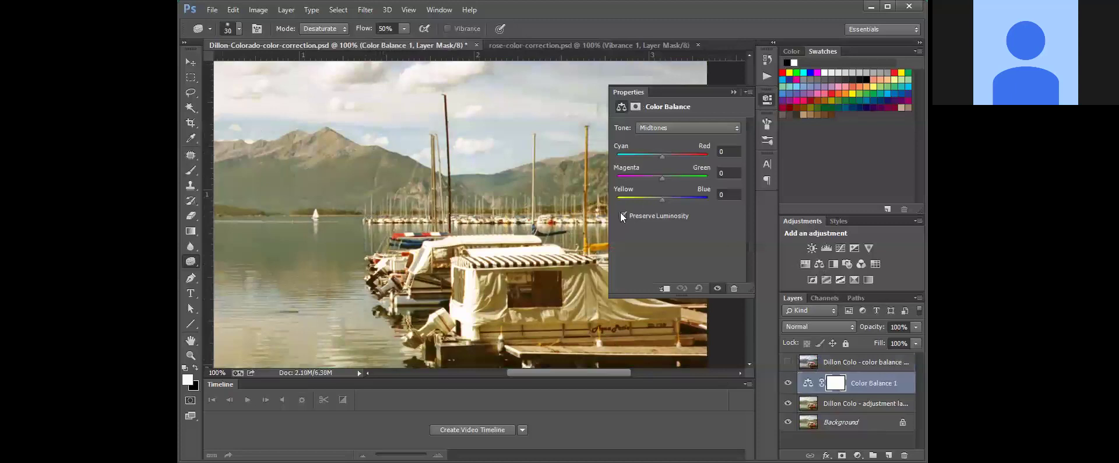
pyautogui.moveTo(662, 198); pyautogui.dragTo(680, 197)
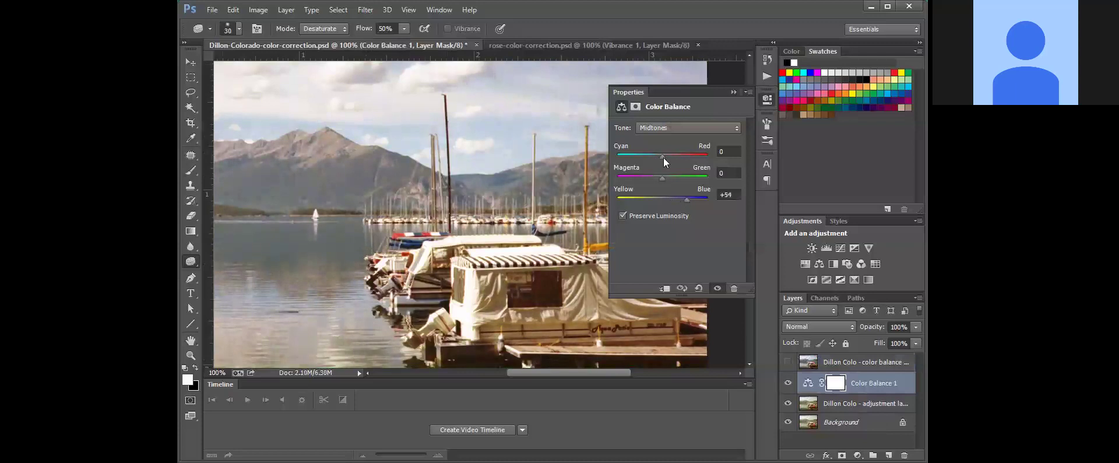
pyautogui.moveTo(663, 157); pyautogui.dragTo(644, 156)
pyautogui.moveTo(556, 372); pyautogui.dragTo(588, 372)
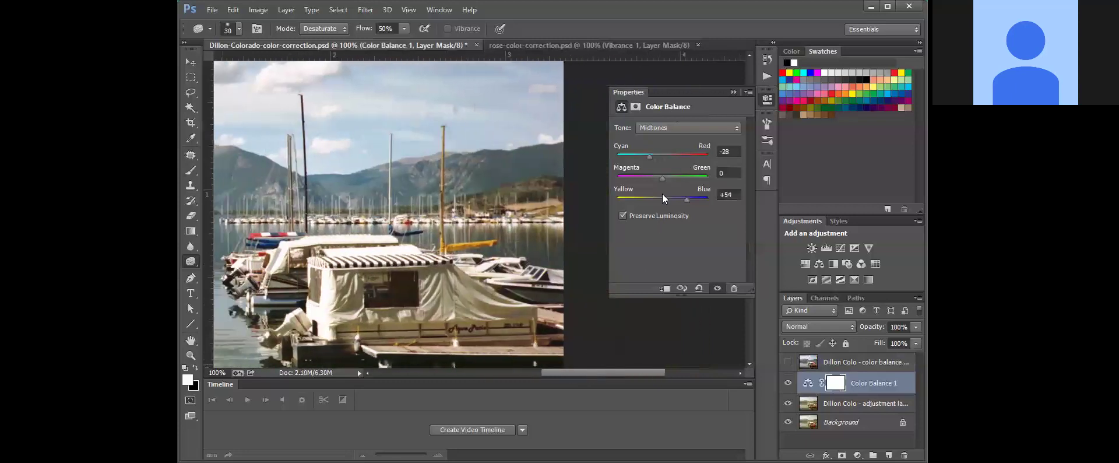
pyautogui.moveTo(662, 177); pyautogui.dragTo(655, 177)
pyautogui.moveTo(638, 370); pyautogui.dragTo(580, 373)
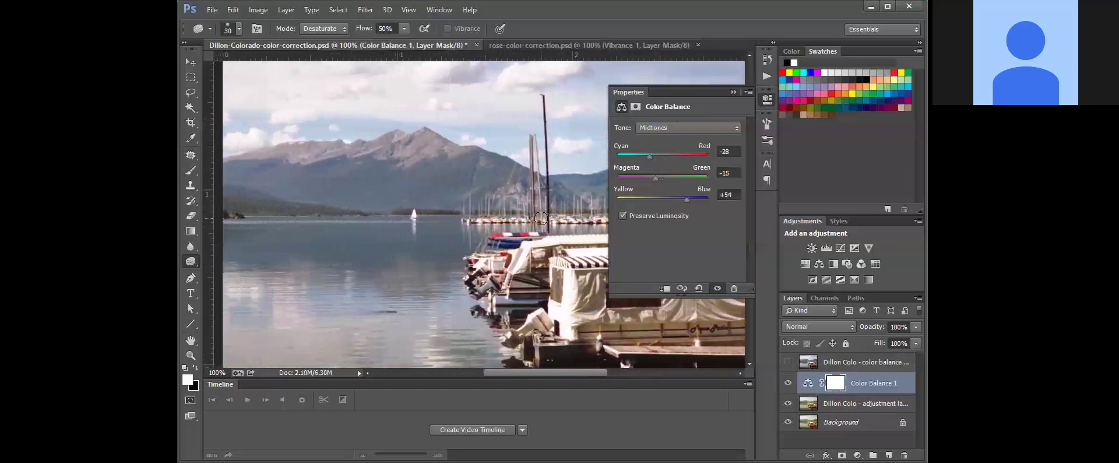
# Step: Set Color Balance 1 highlights to Cyan/Red -12 and Yellow/Blue +27
pyautogui.click(668, 126)
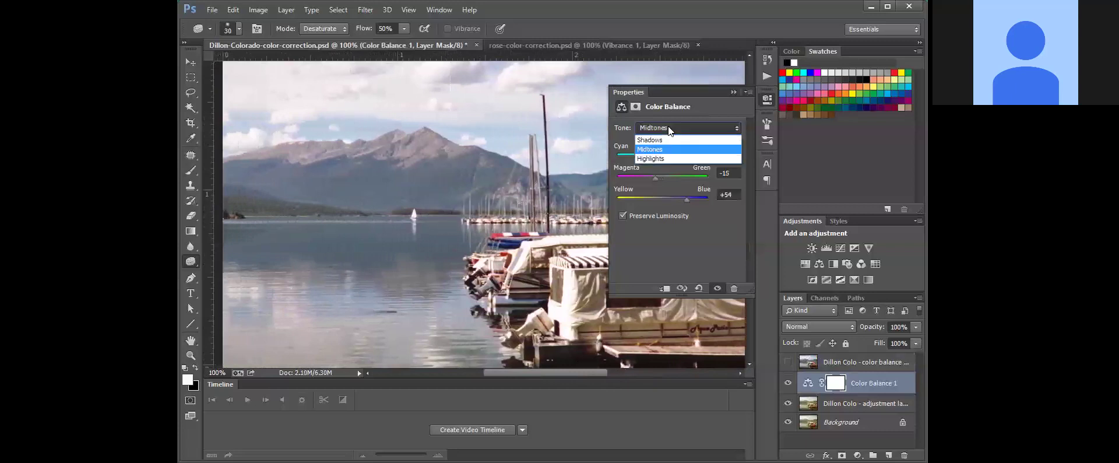
pyautogui.click(668, 158)
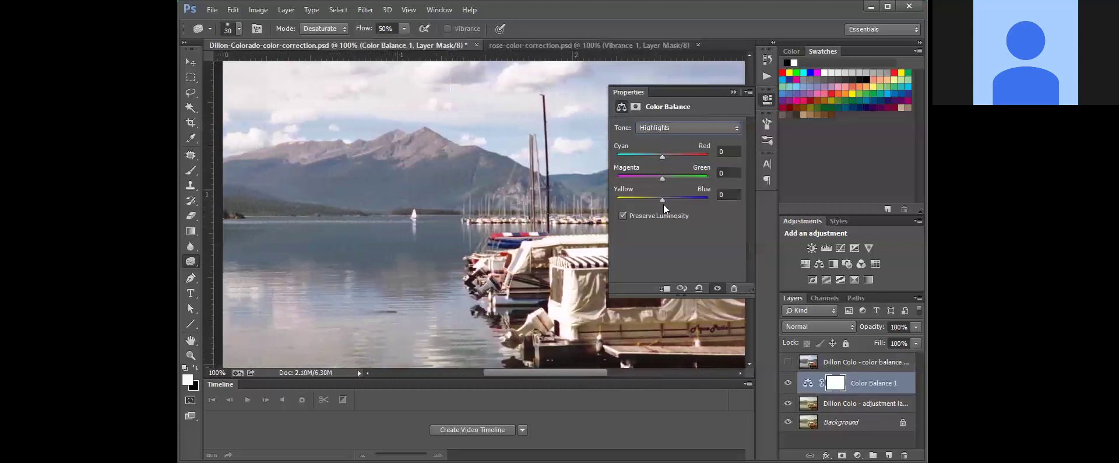
pyautogui.moveTo(663, 201); pyautogui.dragTo(668, 202)
pyautogui.moveTo(658, 157); pyautogui.dragTo(655, 155)
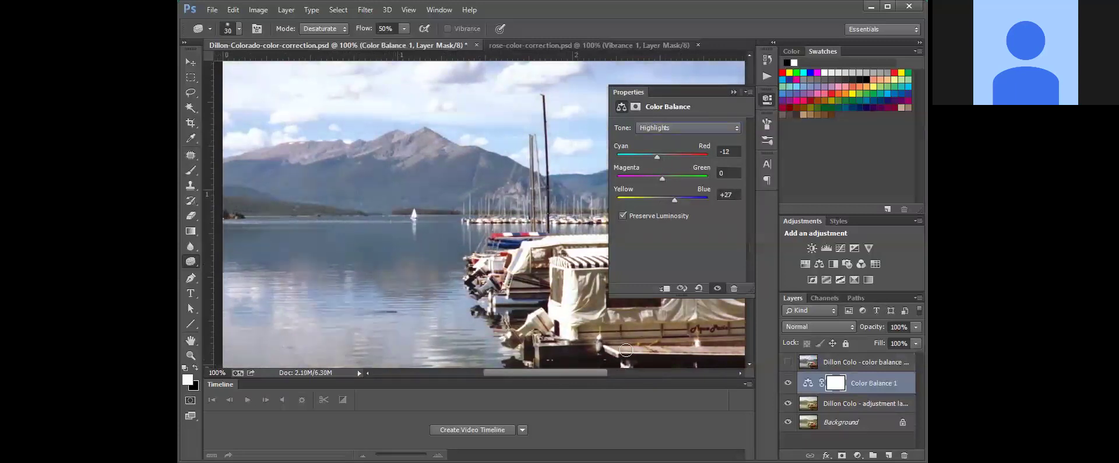
pyautogui.moveTo(582, 371); pyautogui.dragTo(635, 372)
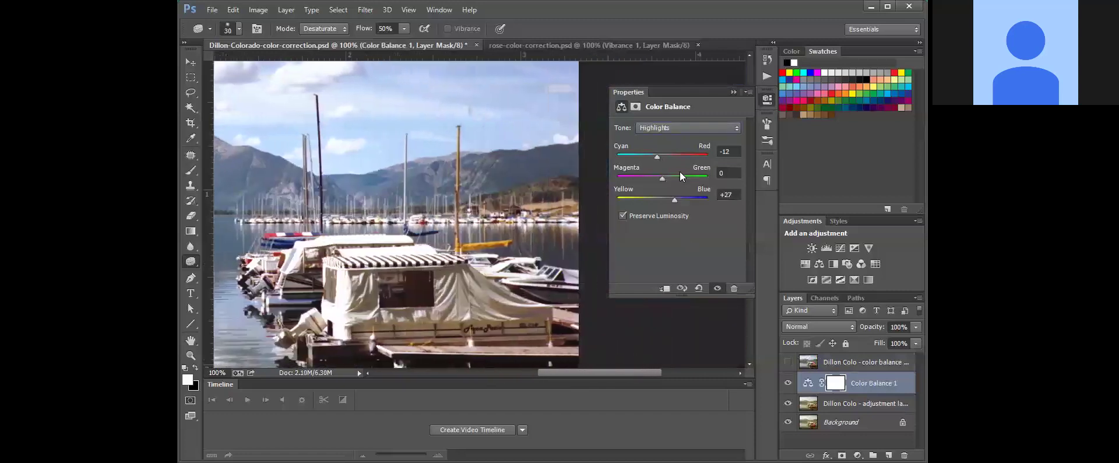
# Step: Switch Color Balance 1 to the Shadows tone and set Yellow/Blue to +9 (0, 0, +9)
pyautogui.click(670, 127)
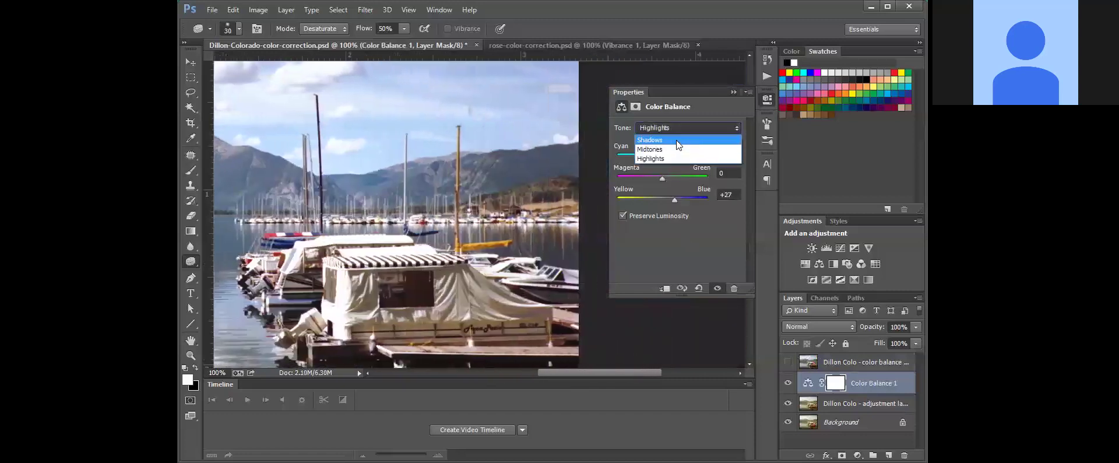
pyautogui.click(676, 140)
pyautogui.click(750, 363)
pyautogui.click(749, 361)
pyautogui.click(749, 361)
pyautogui.click(750, 361)
pyautogui.moveTo(617, 371); pyautogui.dragTo(585, 375)
pyautogui.scroll(-1, 550, 345)
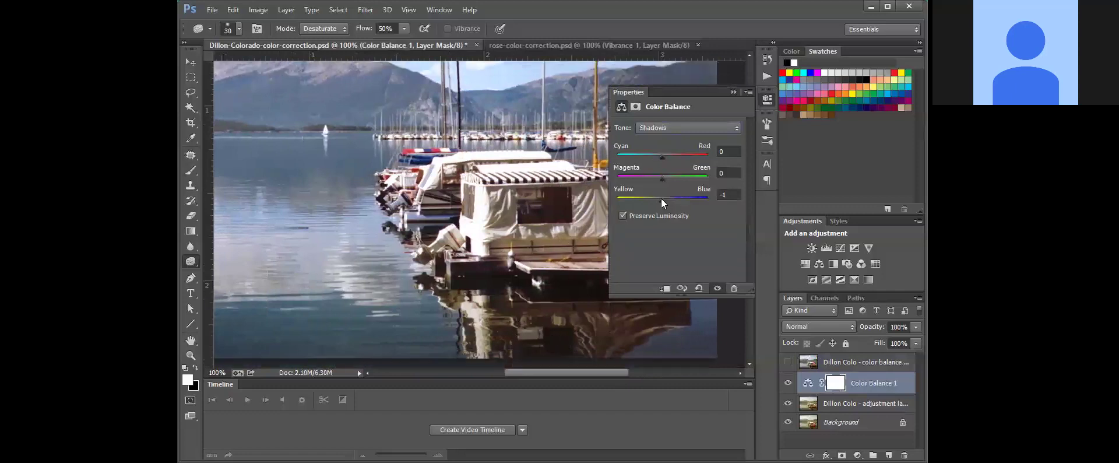
pyautogui.moveTo(662, 200); pyautogui.dragTo(665, 199)
pyautogui.moveTo(619, 373)
pyautogui.mouseDown()
pyautogui.moveTo(577, 376)
pyautogui.moveTo(612, 372)
pyautogui.mouseUp()
pyautogui.scroll(5, 396, 113)
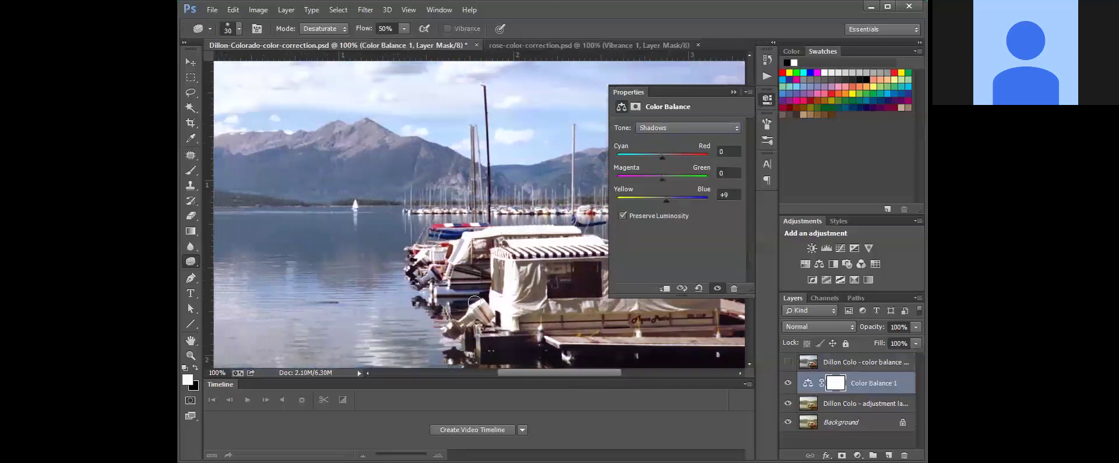
pyautogui.scroll(2, 396, 113)
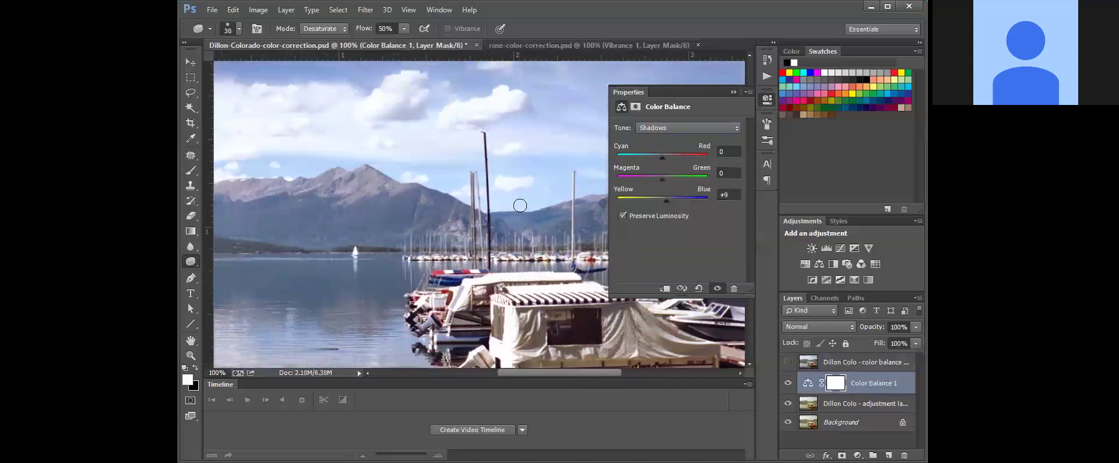
pyautogui.scroll(1, 458, 271)
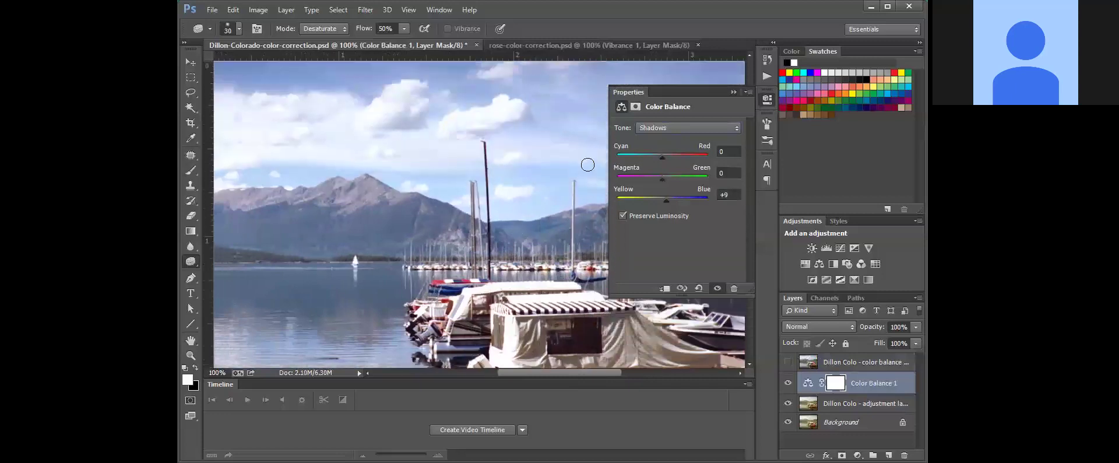
# Step: Select the Dillon Colo marina layer in the Layers panel
pyautogui.click(862, 403)
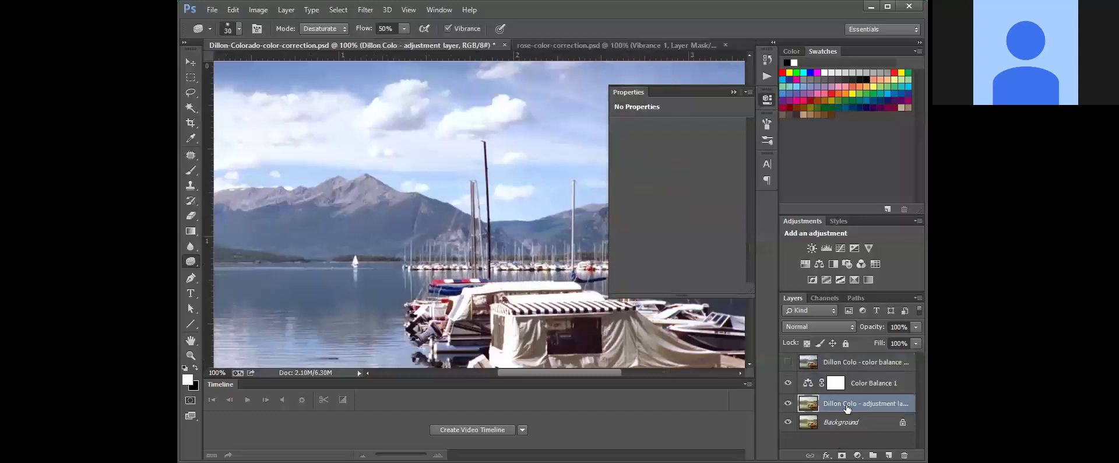
# Step: Add a Brightness/Contrast layer beneath Color Balance 1 with Brightness -10 and Contrast 30
pyautogui.click(810, 249)
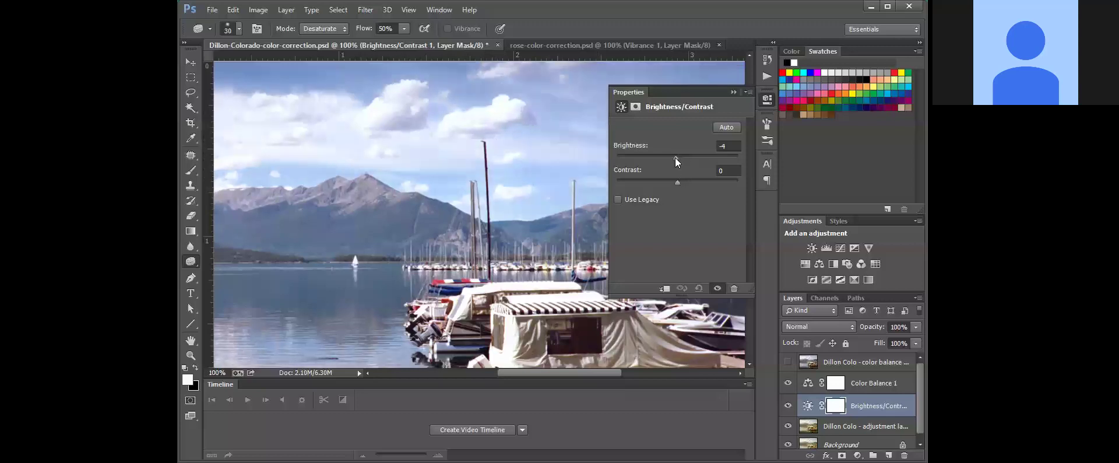
pyautogui.moveTo(675, 158); pyautogui.dragTo(672, 157)
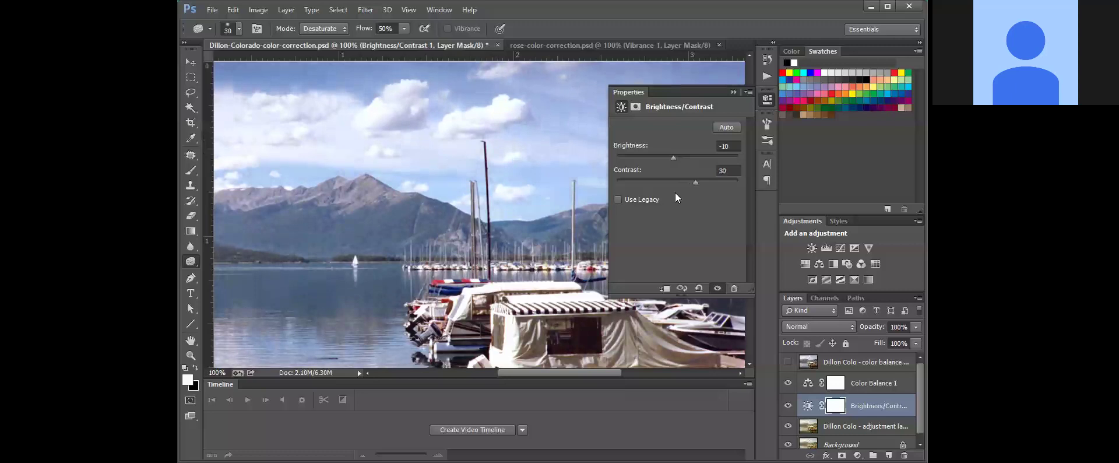
pyautogui.scroll(-4, 548, 306)
pyautogui.scroll(-3, 547, 305)
pyautogui.moveTo(594, 370); pyautogui.dragTo(539, 327)
pyautogui.scroll(2, 539, 327)
pyautogui.moveTo(556, 373); pyautogui.dragTo(597, 371)
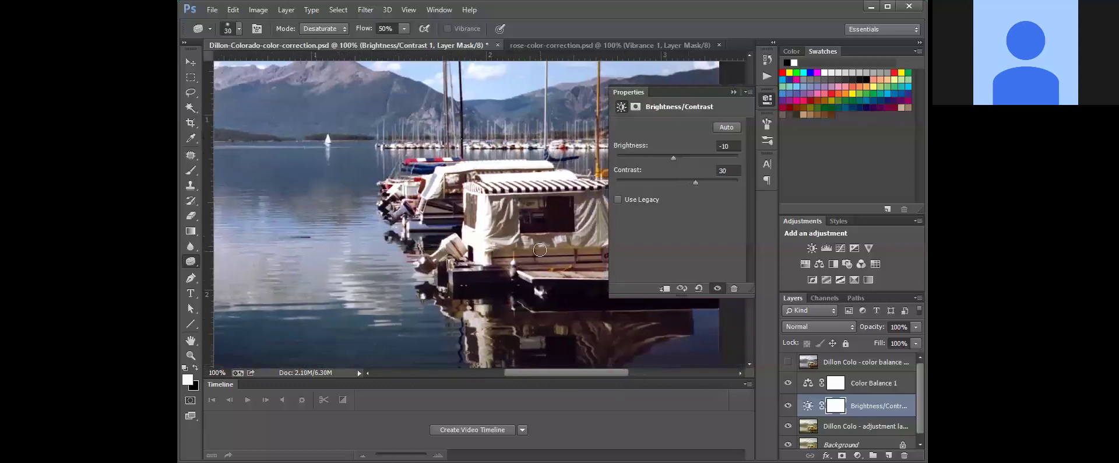
pyautogui.scroll(6, 543, 249)
pyautogui.scroll(2, 543, 248)
# Step: Save the marina photo as Dillon-Colorado-color-correction.psd using File > Save
pyautogui.click(212, 10)
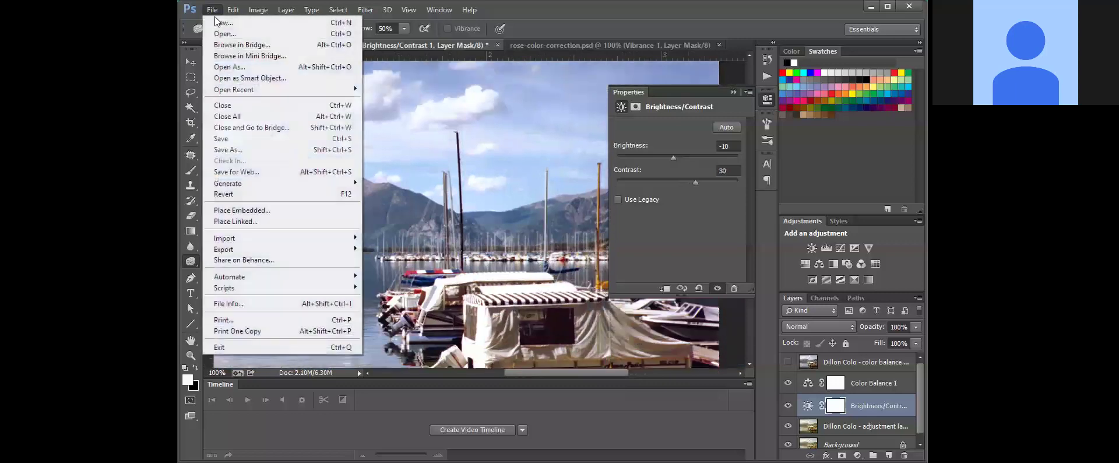
pyautogui.click(245, 138)
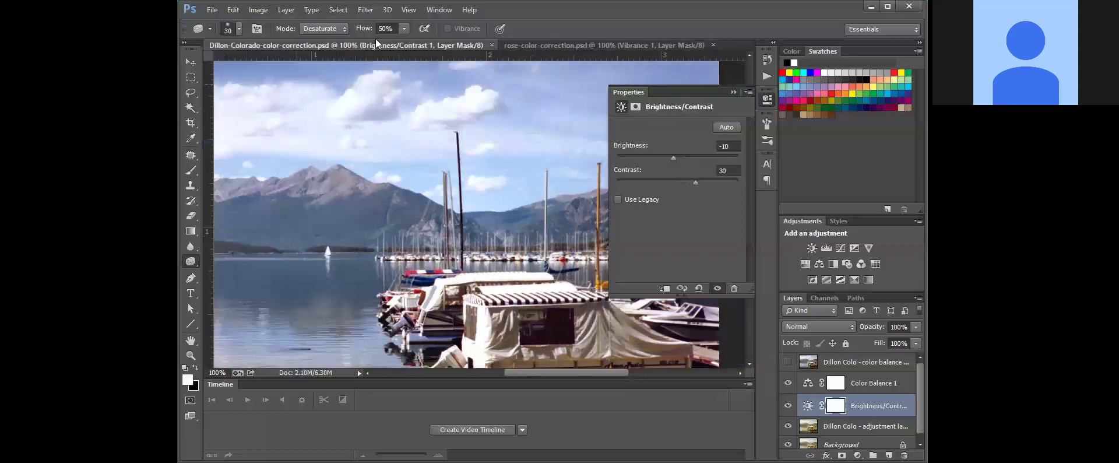